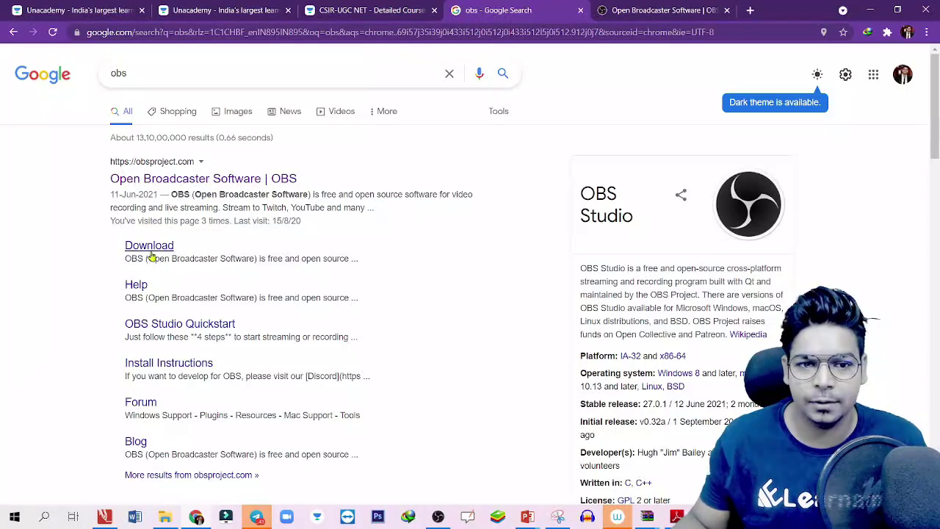
# Step: Examine the Open Broadcaster Software home page, from the platform downloads to the feature overview, and look briefly at OBS
pyautogui.click(653, 7)
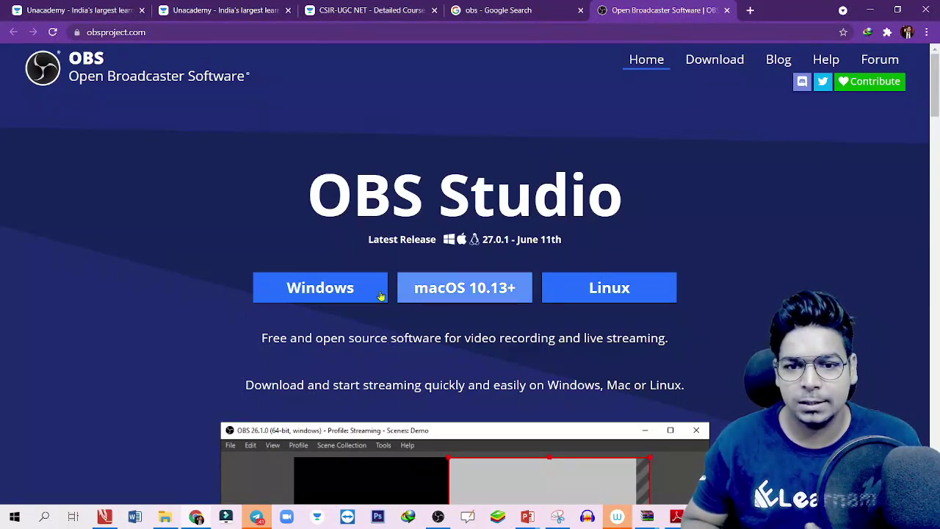
pyautogui.click(347, 297)
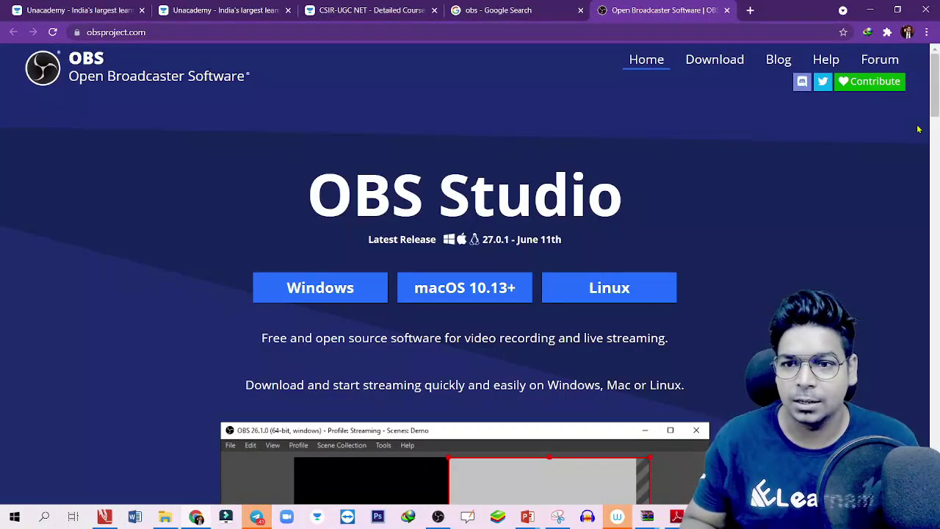
pyautogui.scroll(-8, 931, 110)
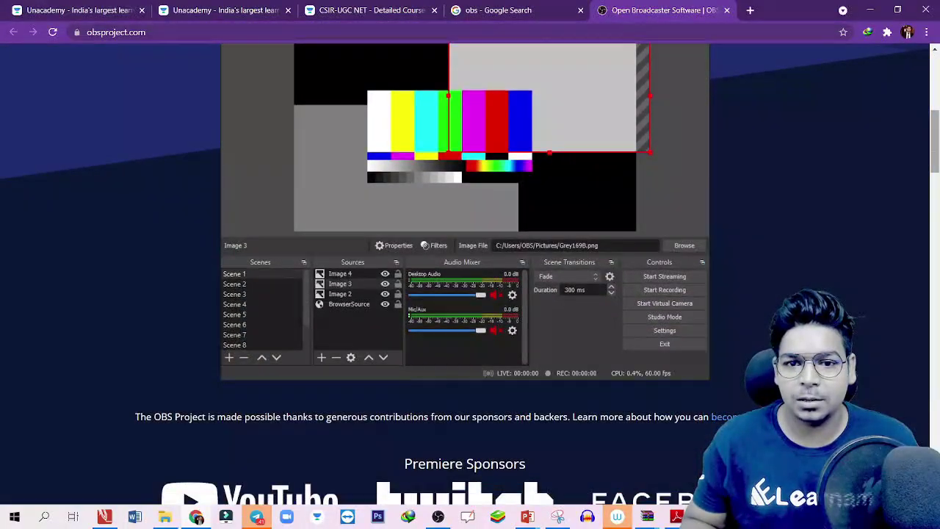
pyautogui.scroll(-3, 470, 264)
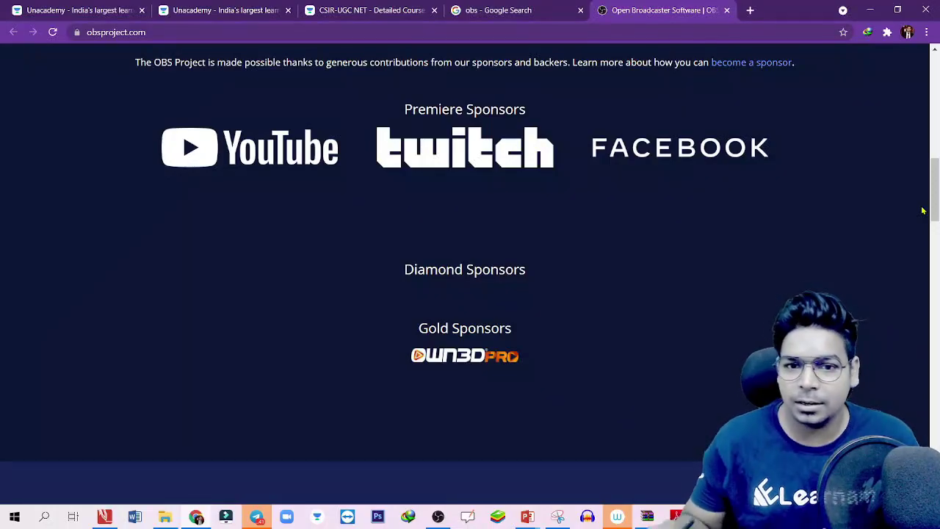
pyautogui.scroll(-15, 923, 211)
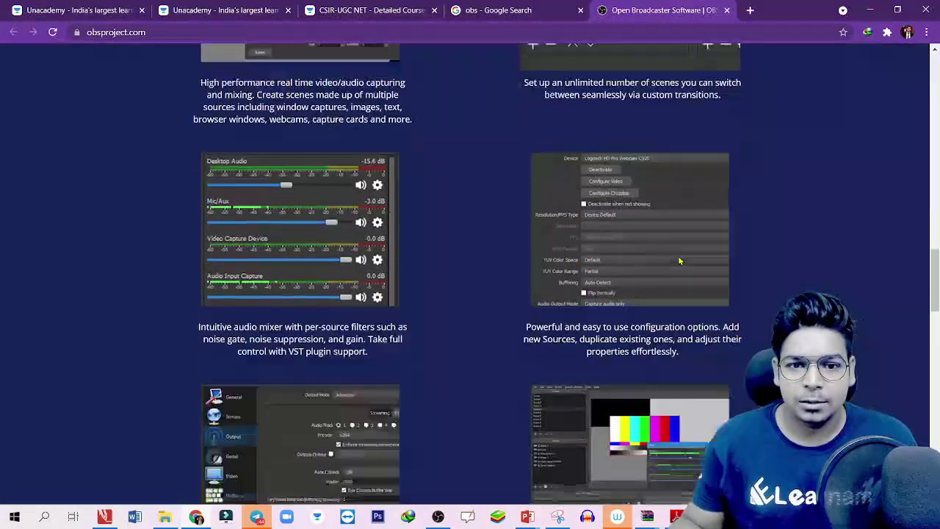
pyautogui.scroll(-3, 680, 261)
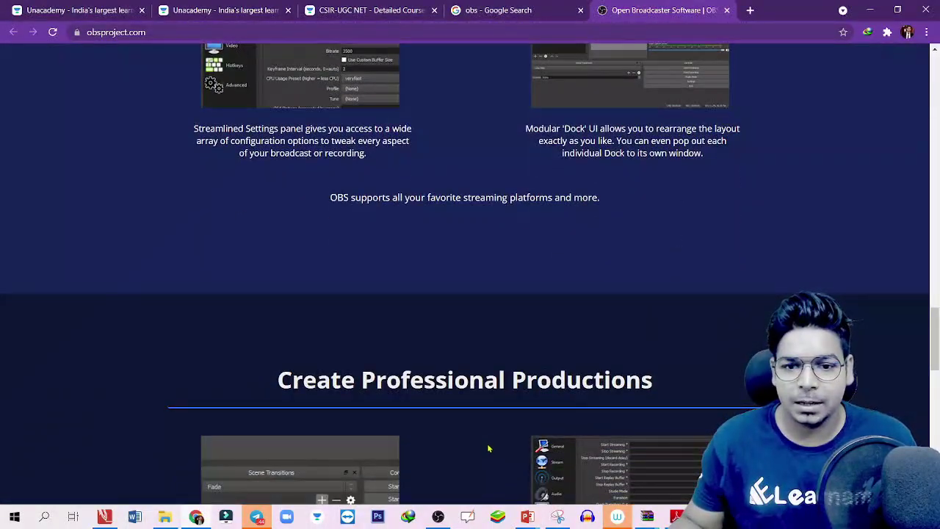
pyautogui.scroll(-2, 490, 433)
pyautogui.scroll(-10, 490, 425)
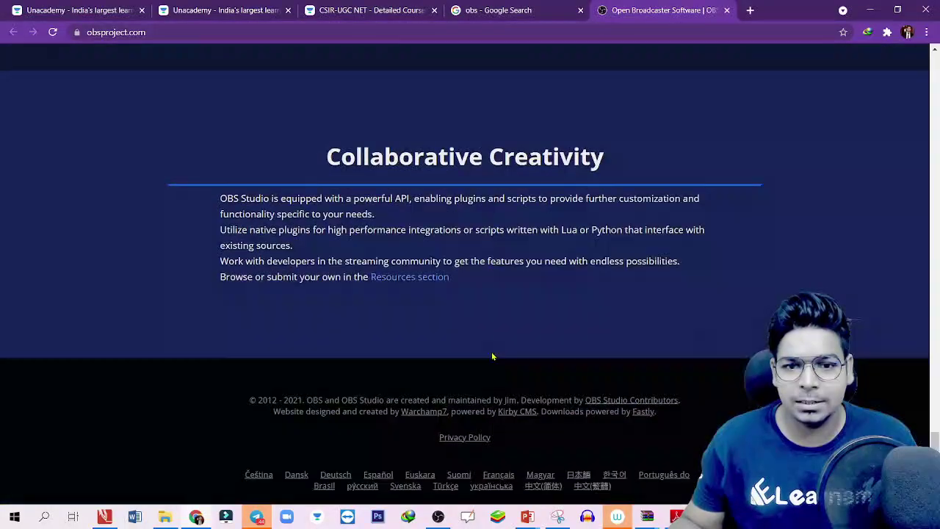
pyautogui.click(438, 516)
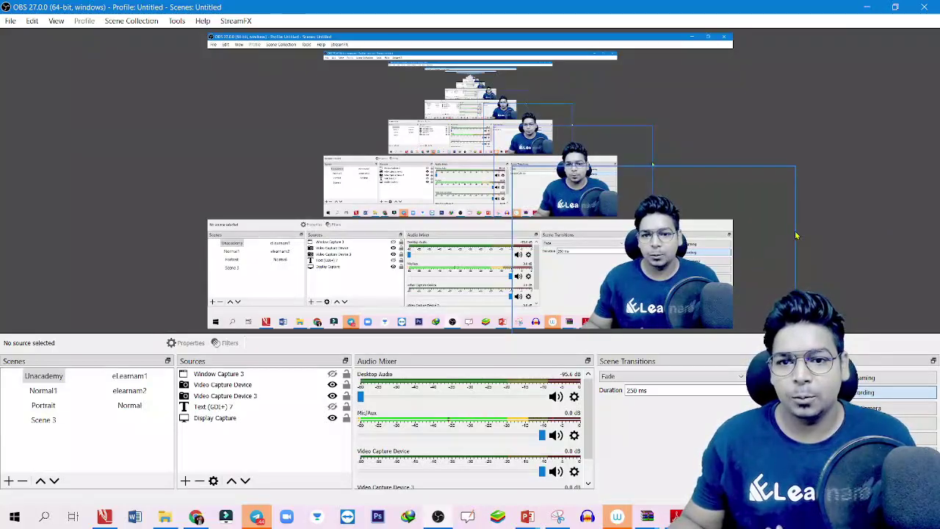
pyautogui.click(408, 516)
# Step: Request the Windows installer from the OBS Studio home page and dismiss the download
pyautogui.scroll(10, 552, 142)
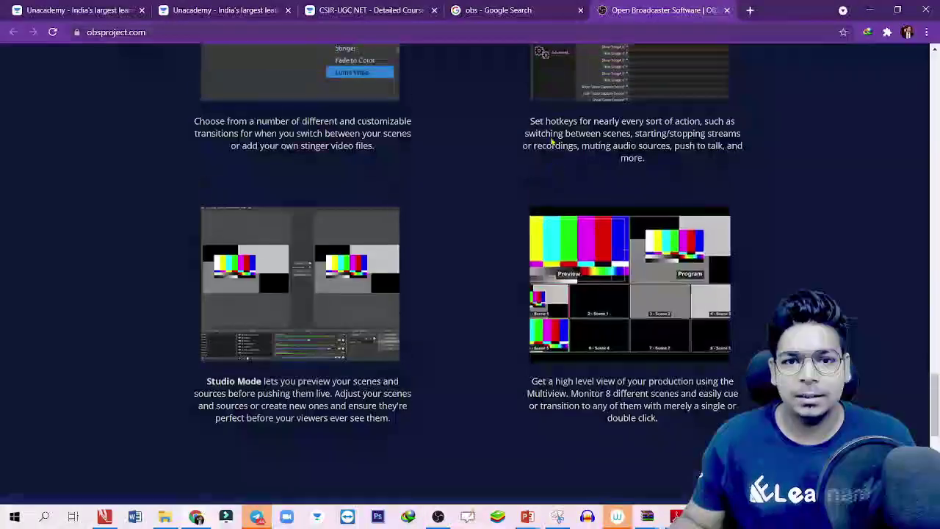
pyautogui.scroll(20, 553, 142)
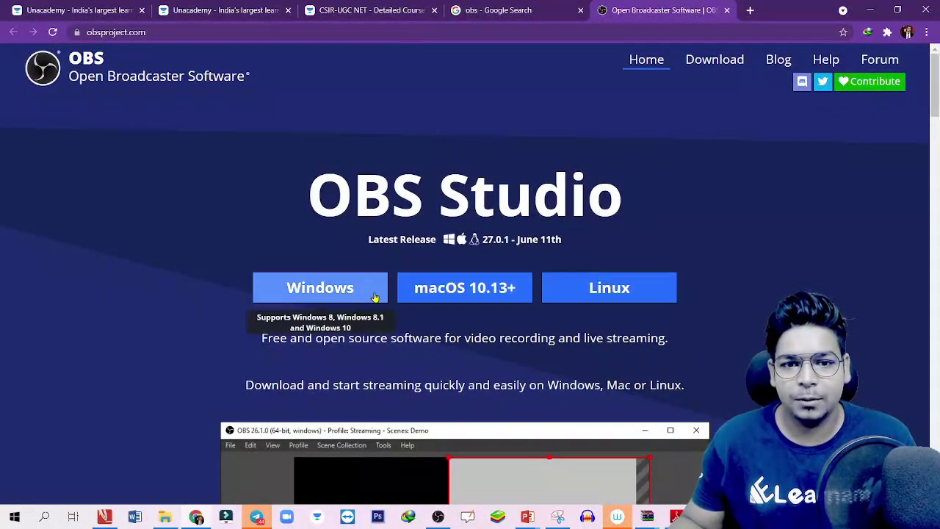
pyautogui.click(348, 293)
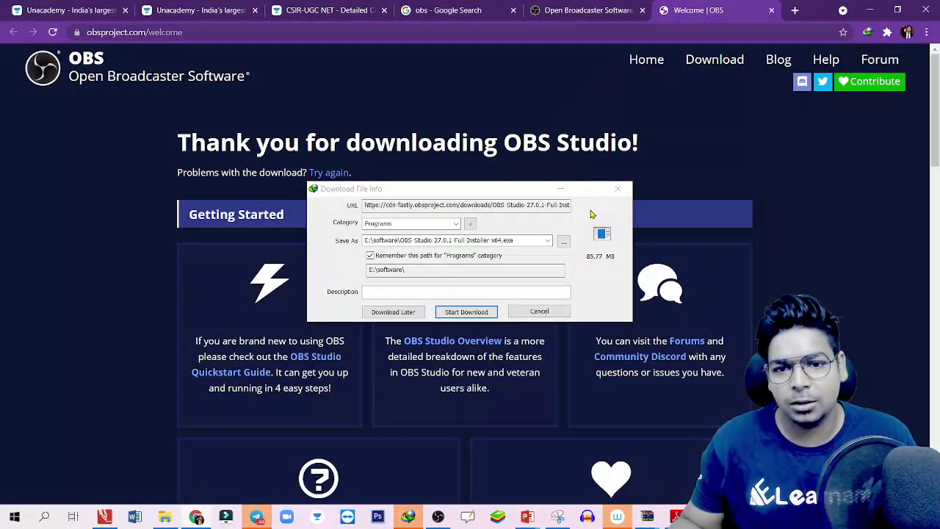
pyautogui.click(619, 190)
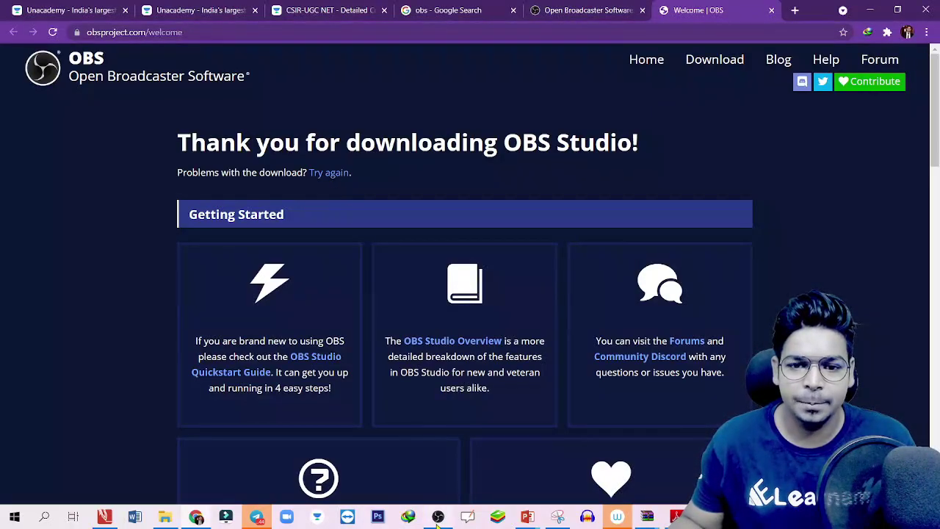
# Step: Switch to OBS and add a display capture source for Display 1 (Primary Monitor) with cursor capture to Scene 2
pyautogui.click(438, 517)
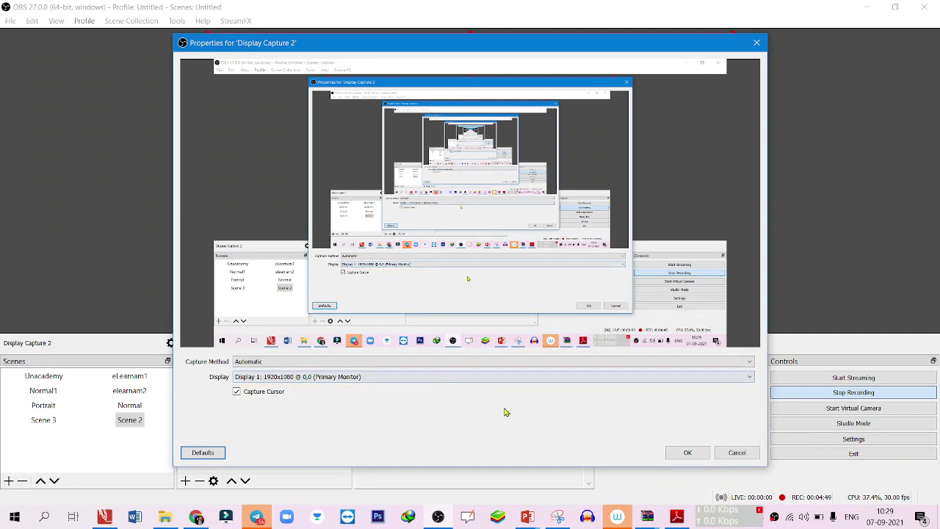
pyautogui.click(686, 453)
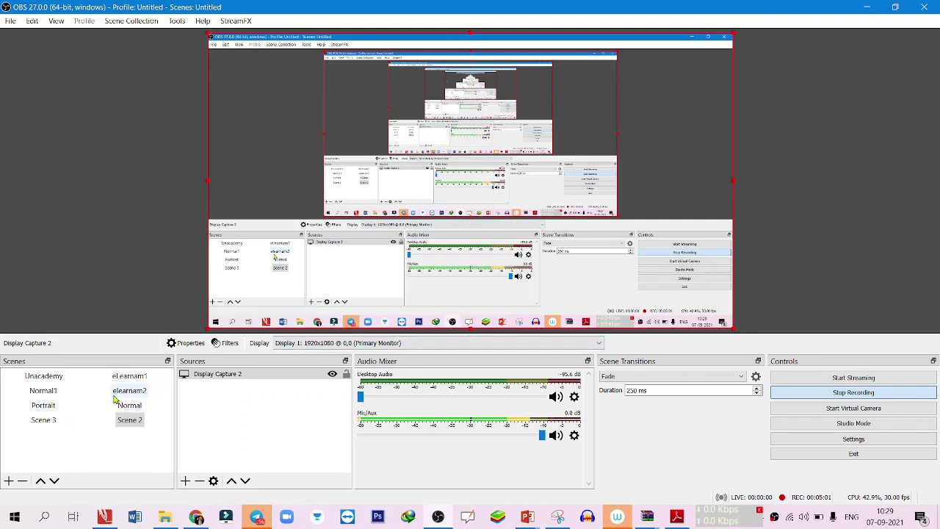
# Step: Add a new video capture device source using the c922 Pro Stream Webcam to Scene 2
pyautogui.click(58, 376)
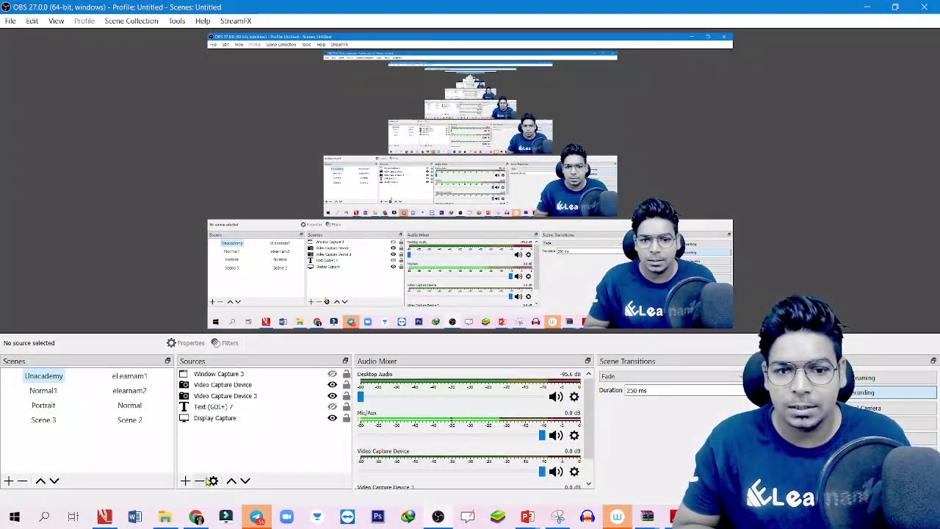
pyautogui.click(129, 420)
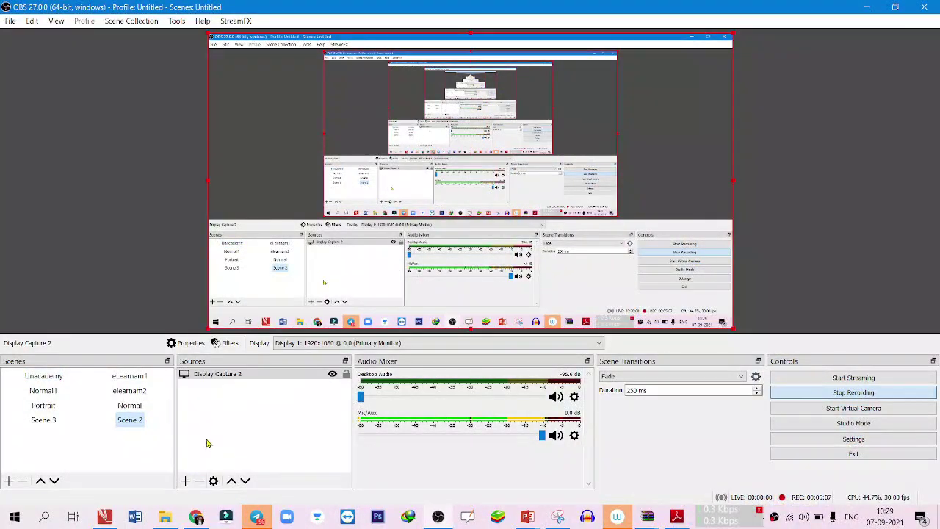
pyautogui.click(186, 482)
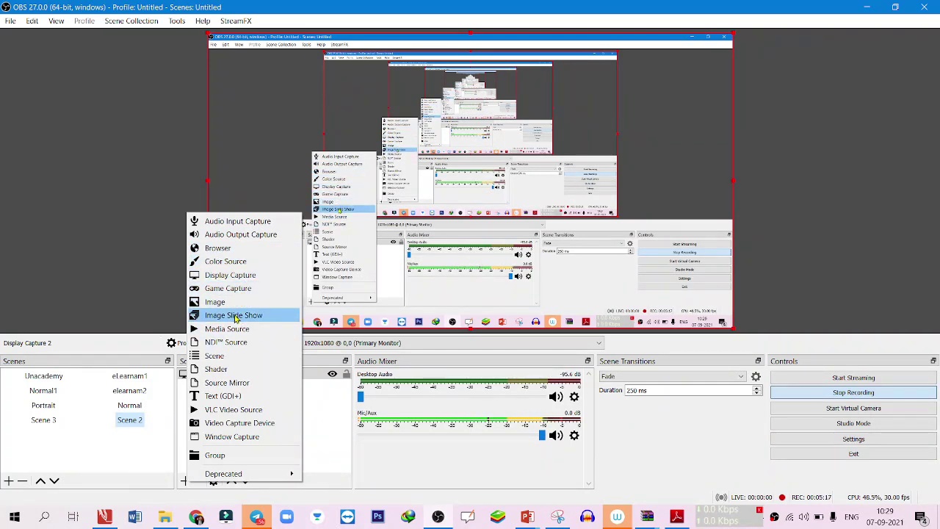
pyautogui.click(243, 425)
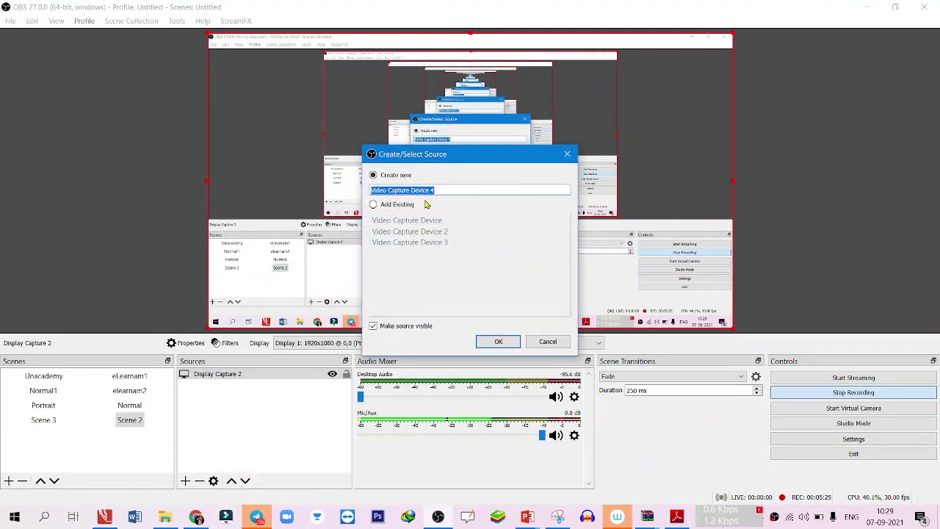
pyautogui.click(501, 343)
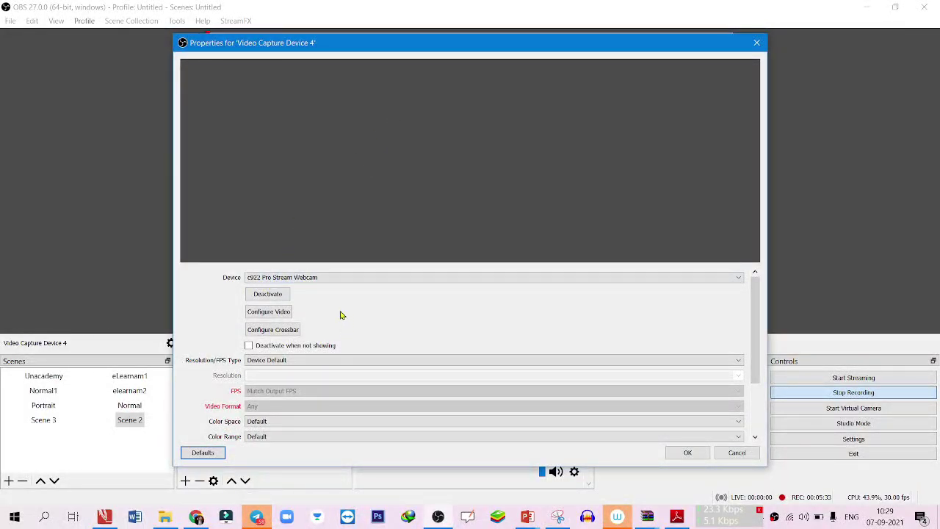
pyautogui.click(680, 455)
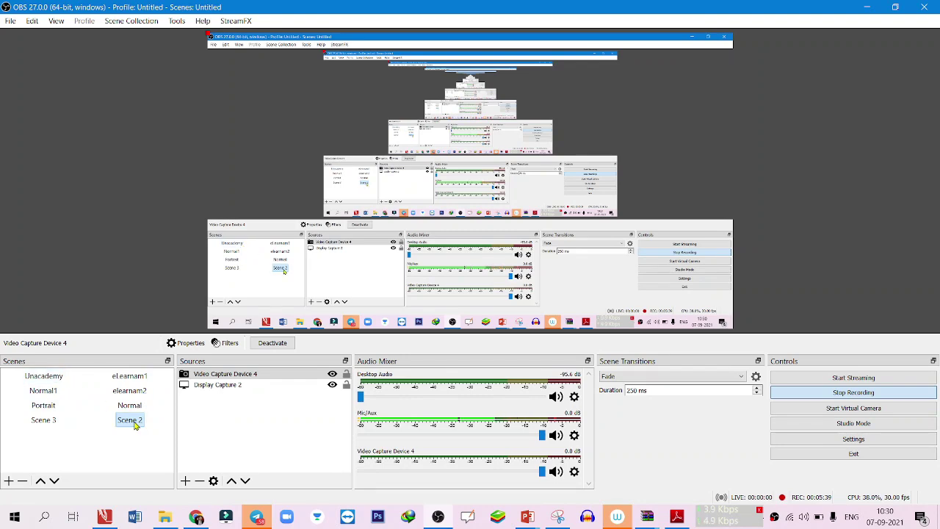
pyautogui.click(59, 379)
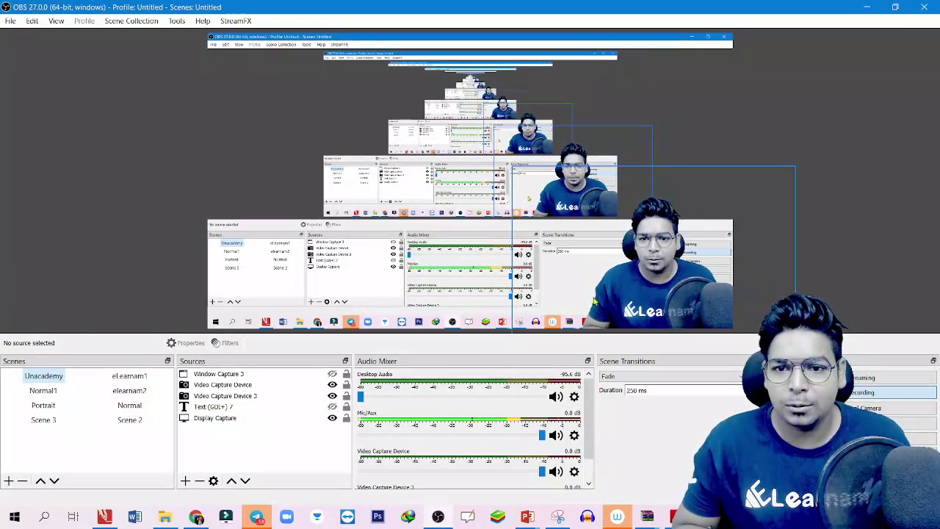
pyautogui.click(130, 420)
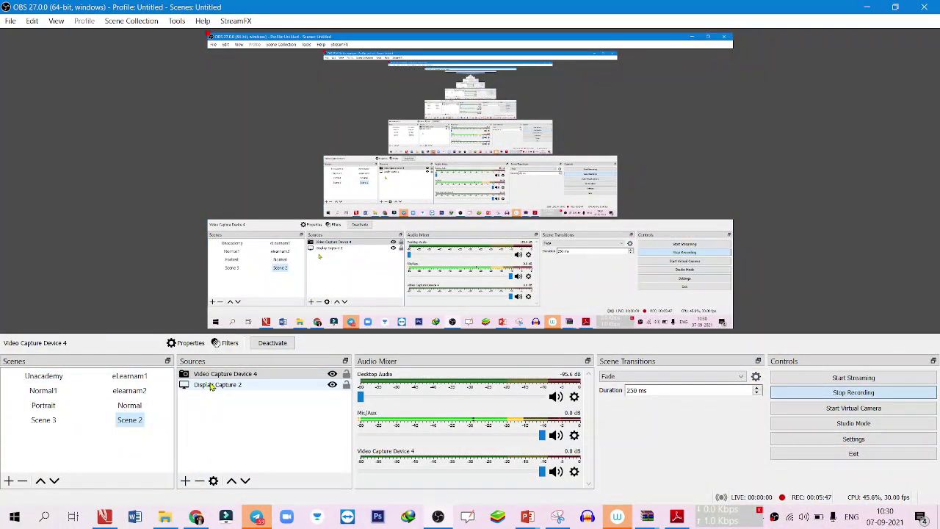
pyautogui.click(185, 481)
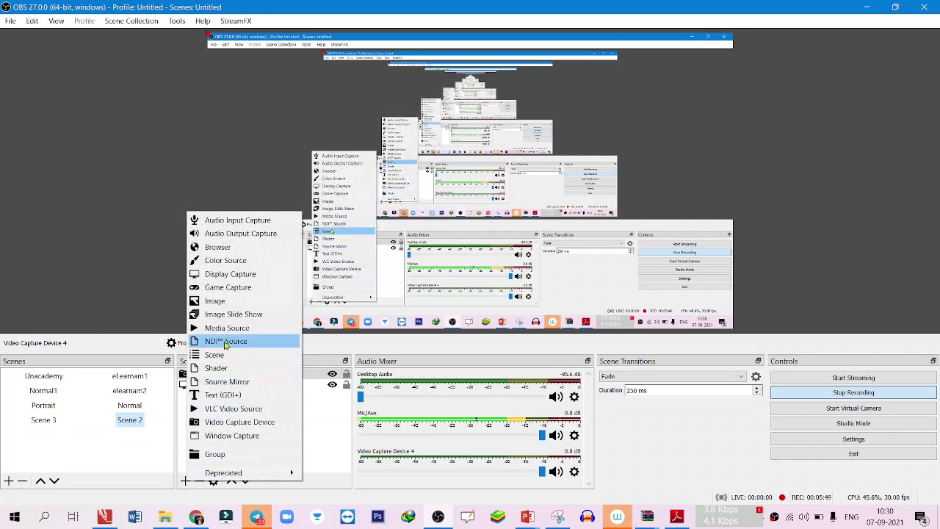
pyautogui.click(220, 300)
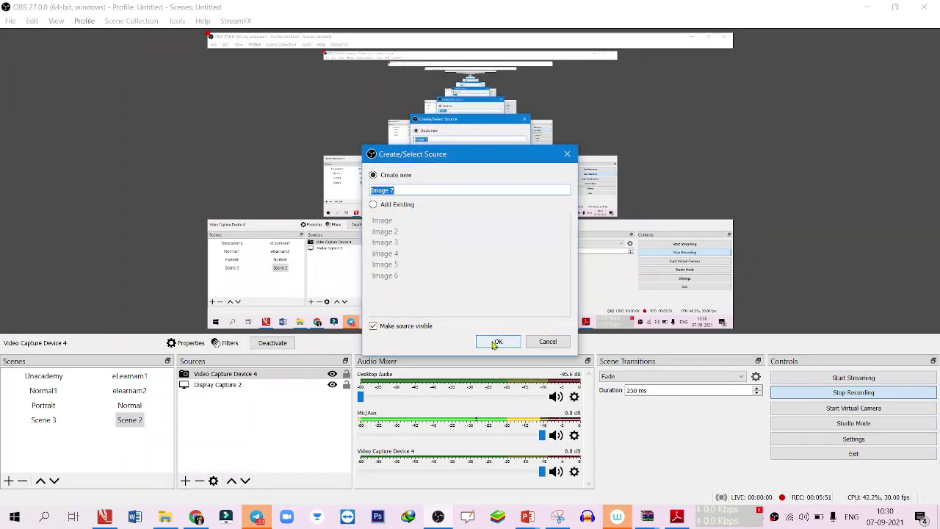
pyautogui.click(490, 343)
pyautogui.click(730, 363)
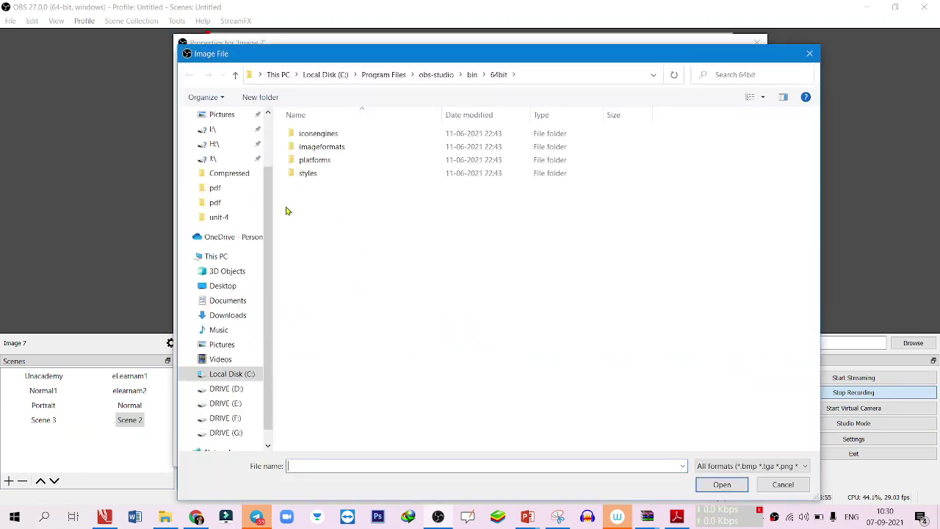
pyautogui.click(767, 488)
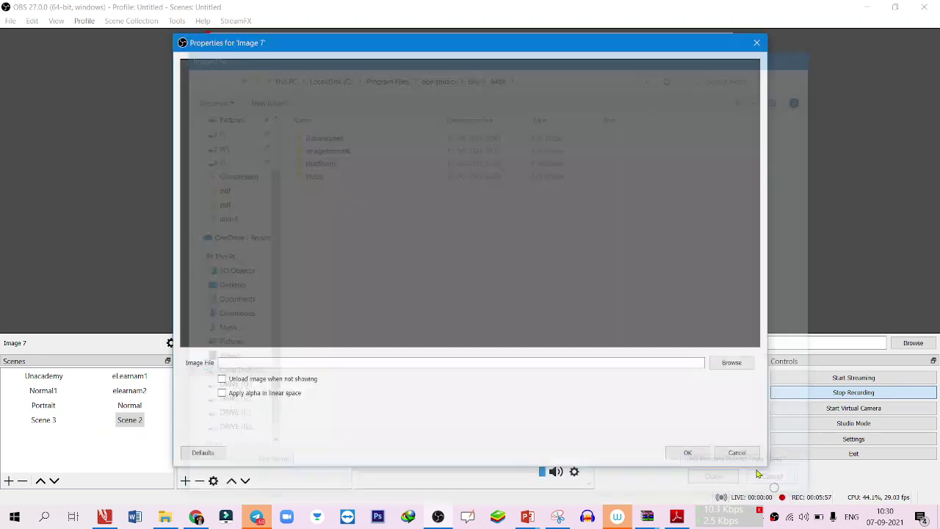
pyautogui.click(756, 42)
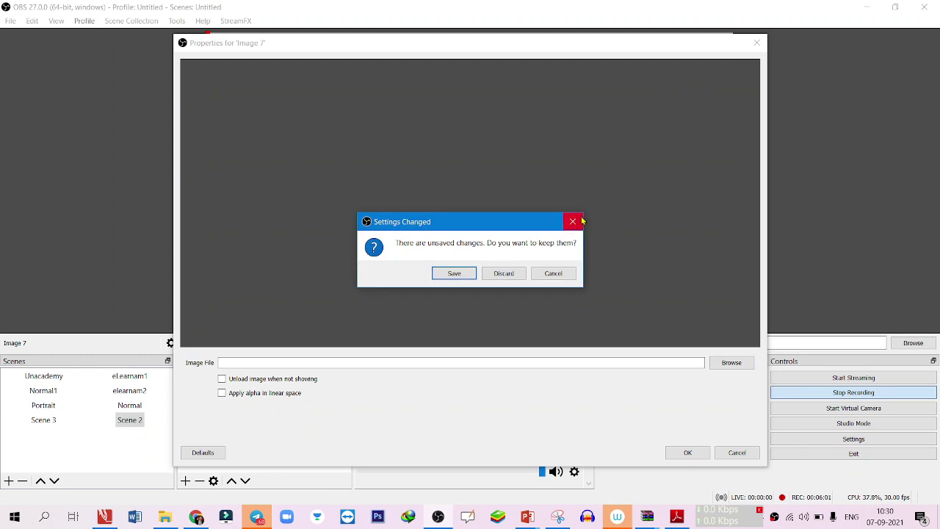
pyautogui.click(503, 274)
# Step: Switch to the Unacademy scene and fit its Display Capture source to the screen
pyautogui.click(51, 376)
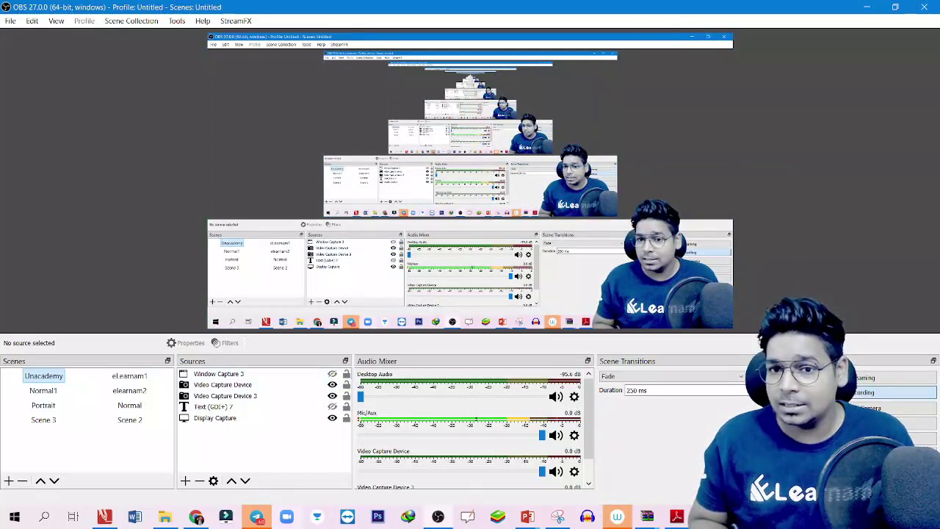
pyautogui.click(597, 102)
pyautogui.hotkey('ctrl', 'f')
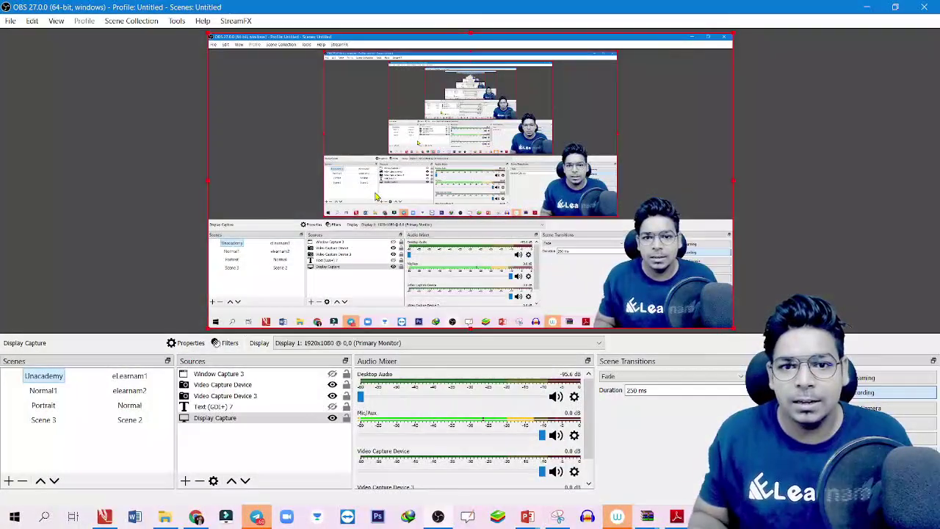
pyautogui.rightClick(375, 195)
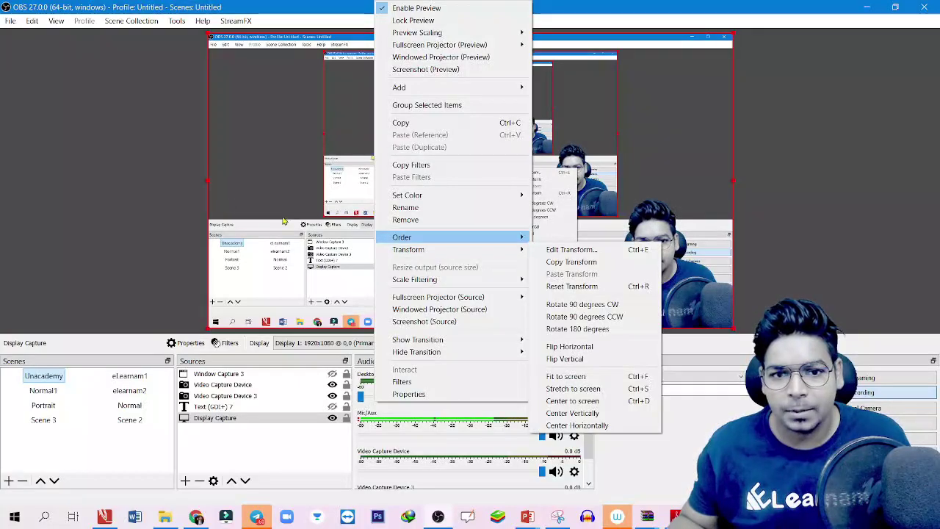
pyautogui.click(166, 186)
# Step: Select Video Capture Device 3 in the preview and review the transform options for the Display Capture source
pyautogui.click(666, 235)
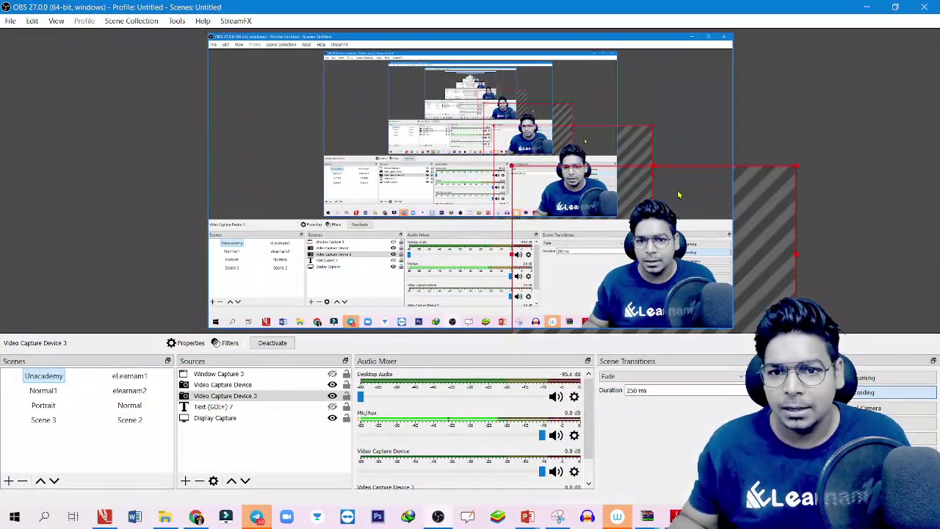
pyautogui.click(678, 211)
pyautogui.click(683, 233)
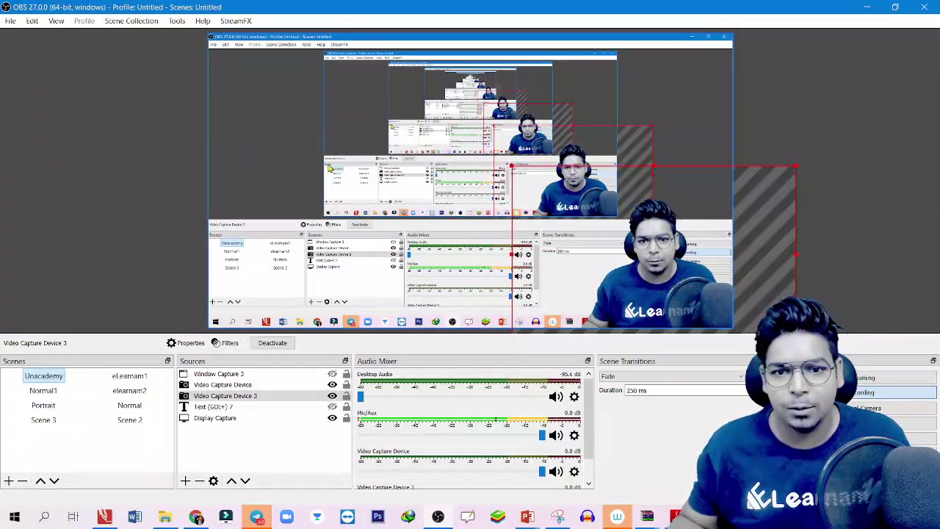
pyautogui.click(667, 252)
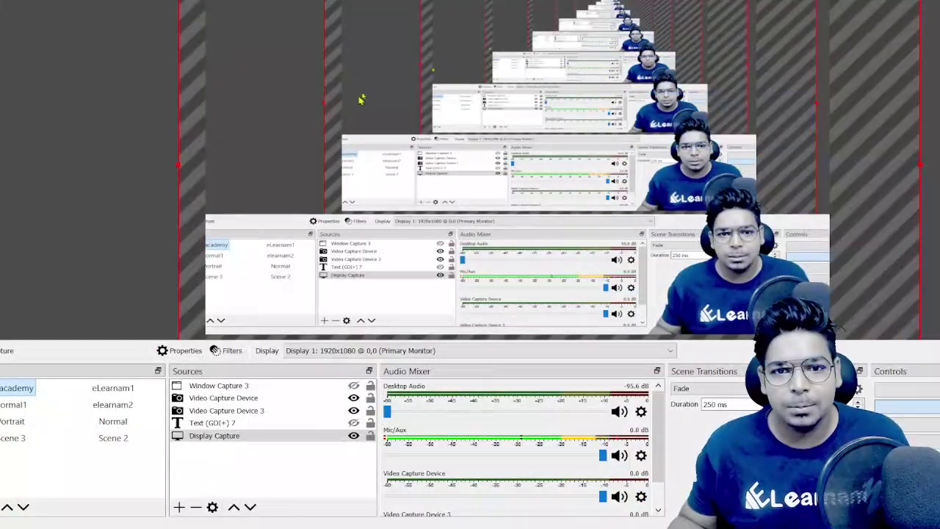
pyautogui.rightClick(887, 98)
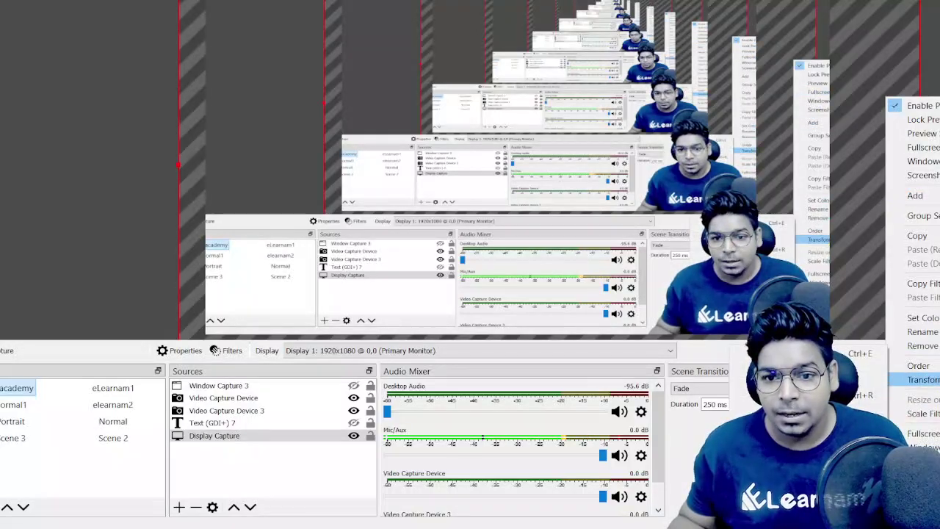
pyautogui.click(307, 73)
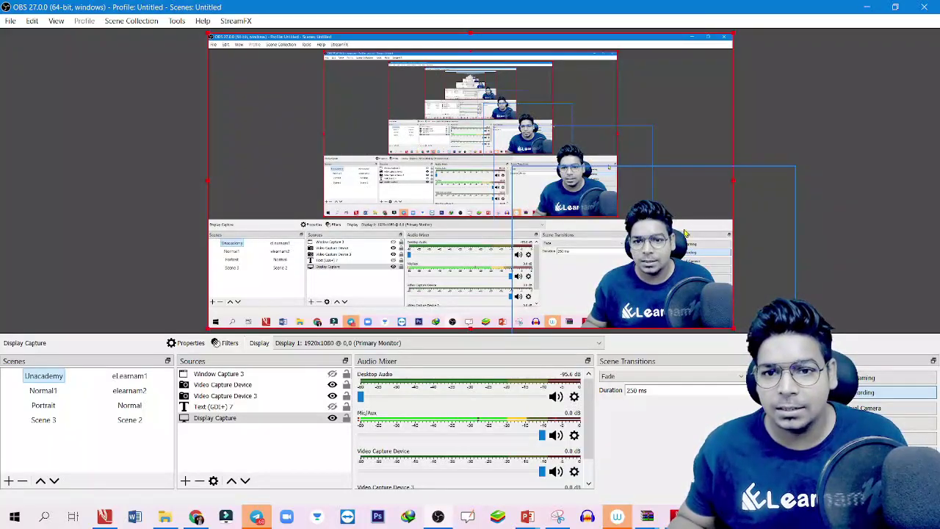
# Step: Fit the Video Capture Device 3 source to the screen in the Unacademy scene
pyautogui.click(793, 263)
pyautogui.rightClick(758, 248)
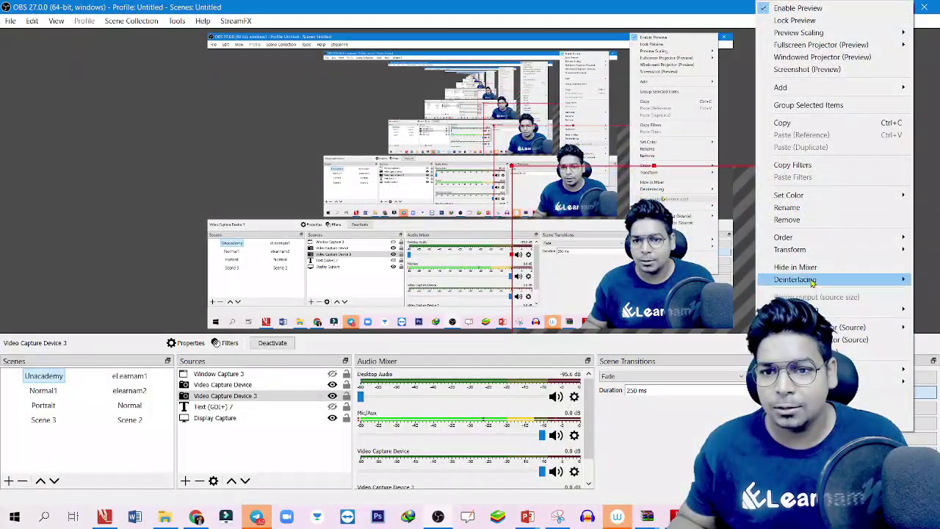
pyautogui.moveTo(809, 253)
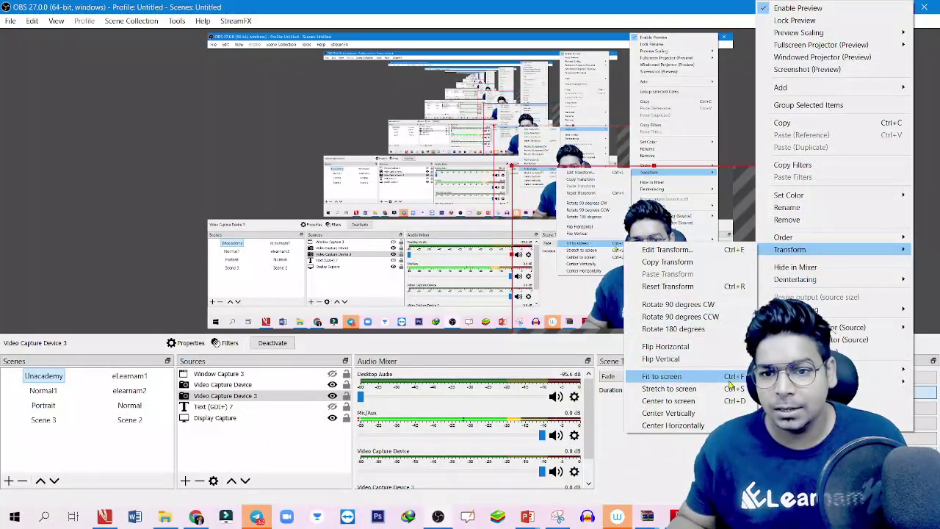
pyautogui.click(660, 377)
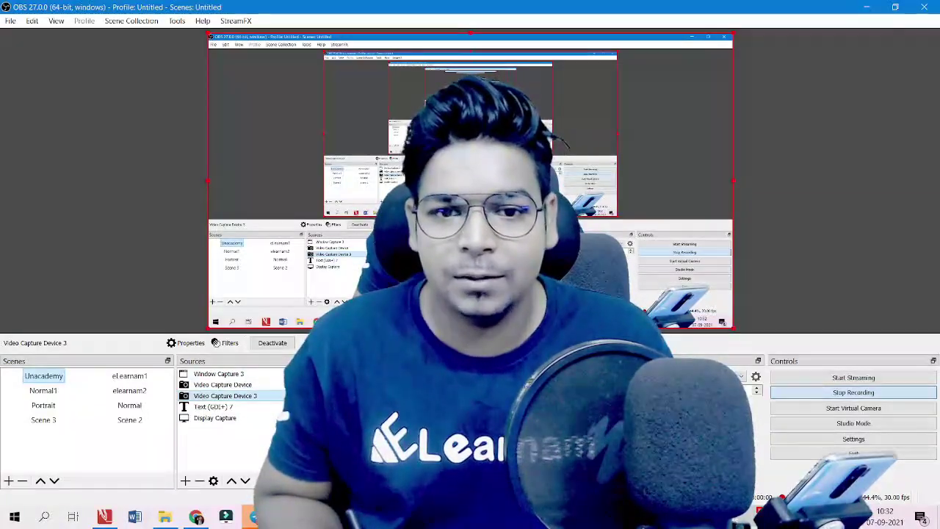
# Step: Examine the properties of Video Capture Device 3, including the available devices and the resolution, FPS, video format and audio output settings
pyautogui.click(332, 395)
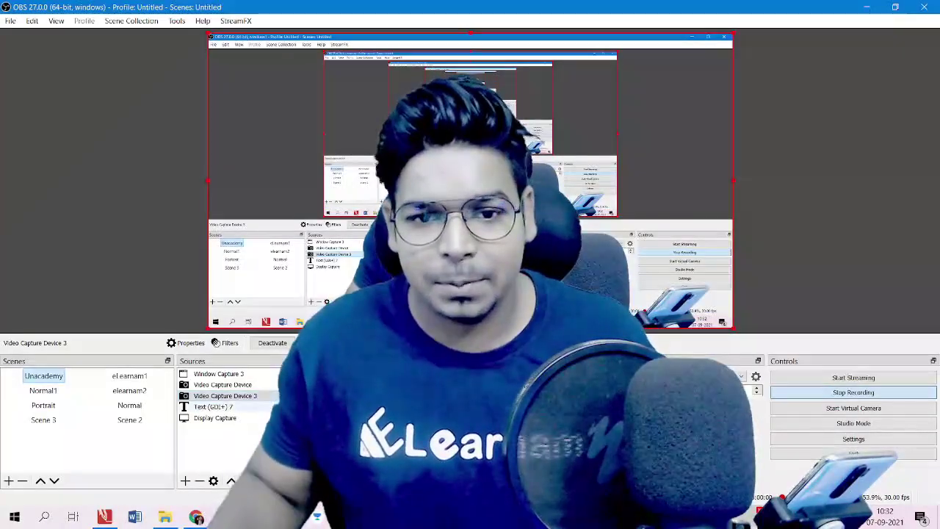
pyautogui.click(144, 253)
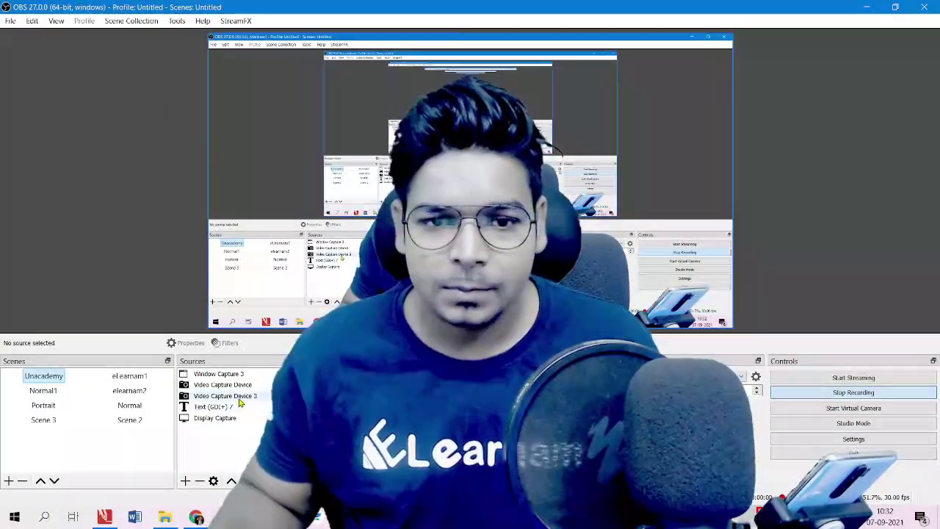
pyautogui.doubleClick(237, 398)
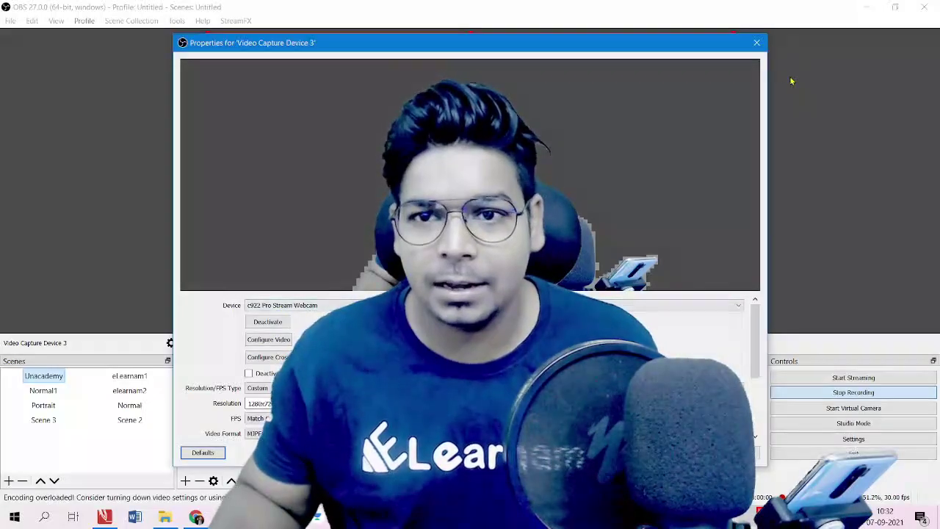
pyautogui.click(757, 42)
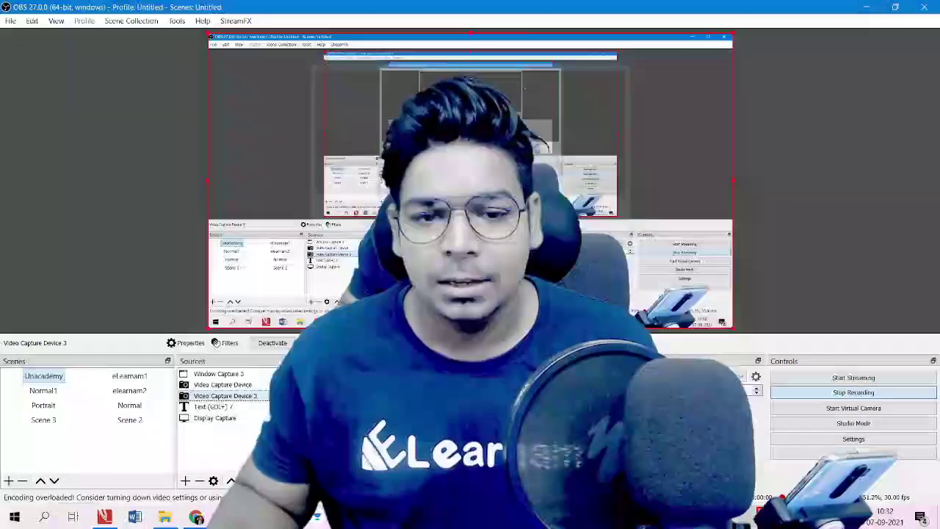
pyautogui.doubleClick(247, 397)
pyautogui.click(309, 305)
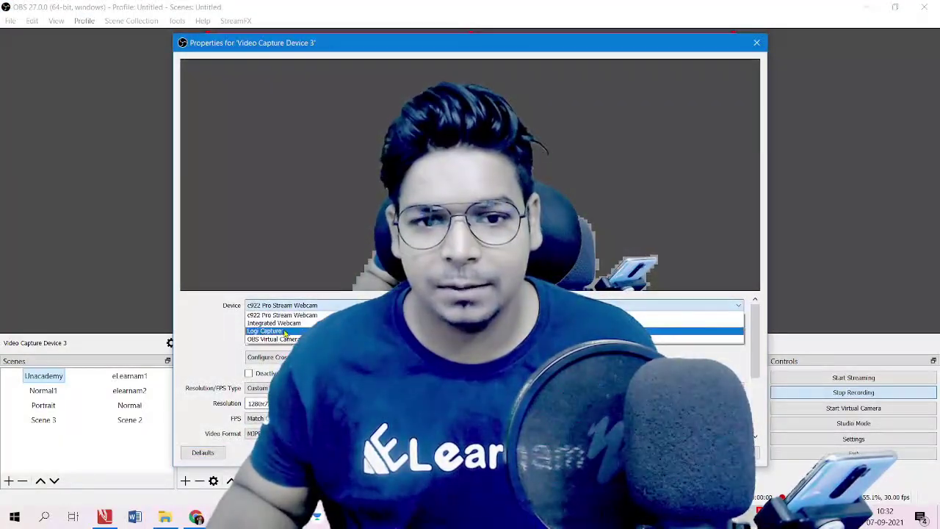
pyautogui.press('Escape')
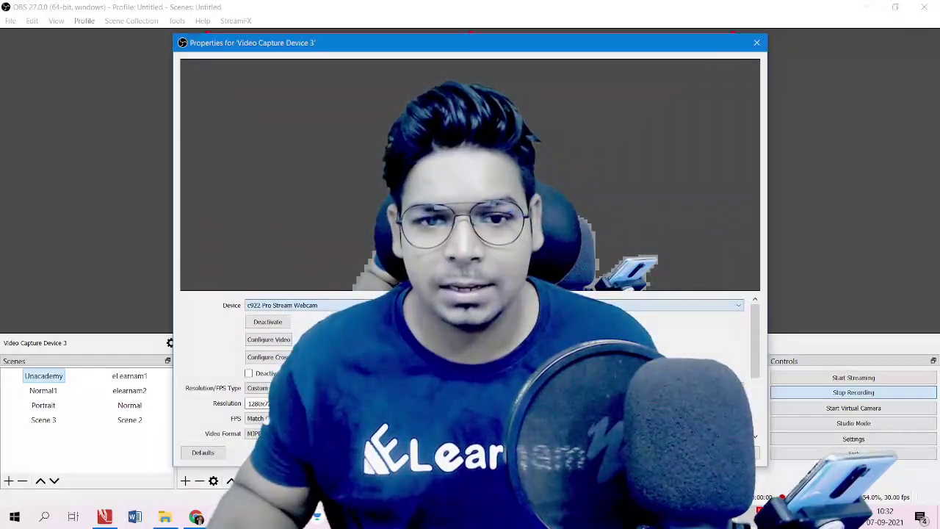
pyautogui.scroll(-3, 471, 367)
pyautogui.scroll(2, 266, 367)
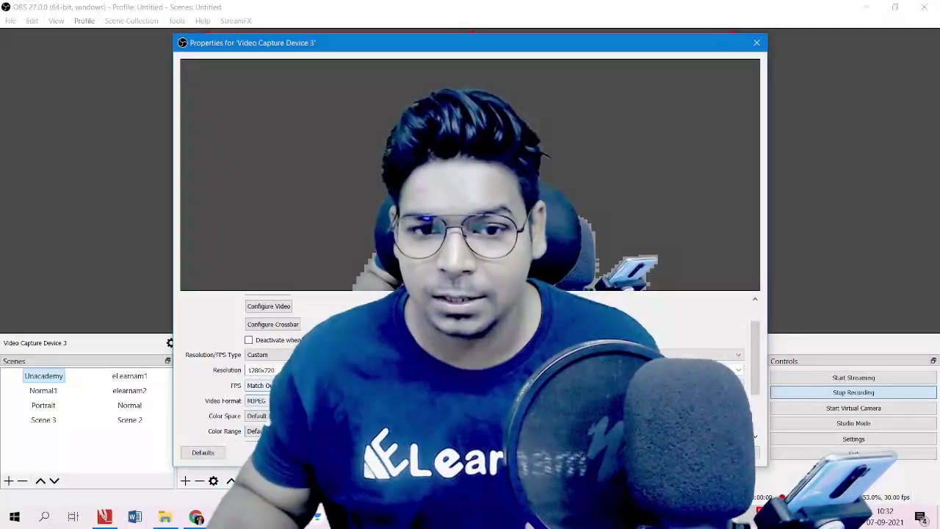
pyautogui.scroll(-3, 264, 332)
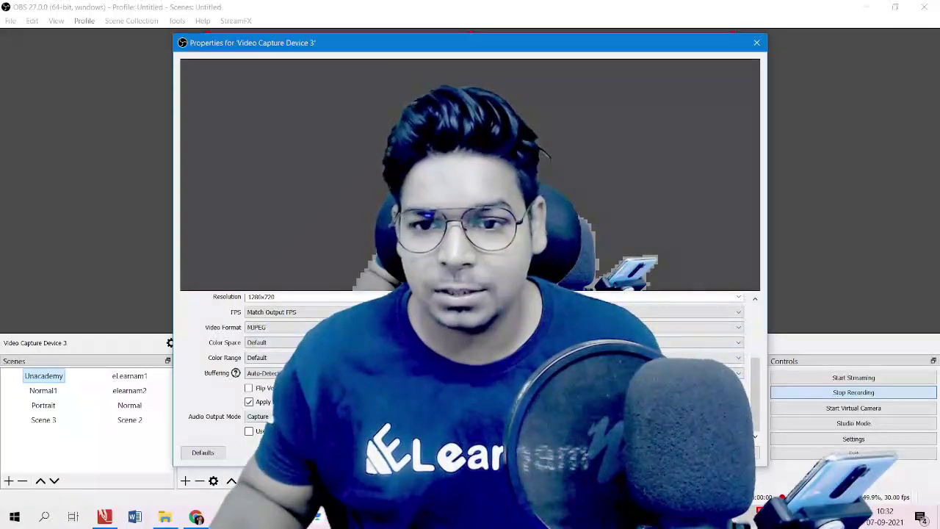
pyautogui.press('Escape')
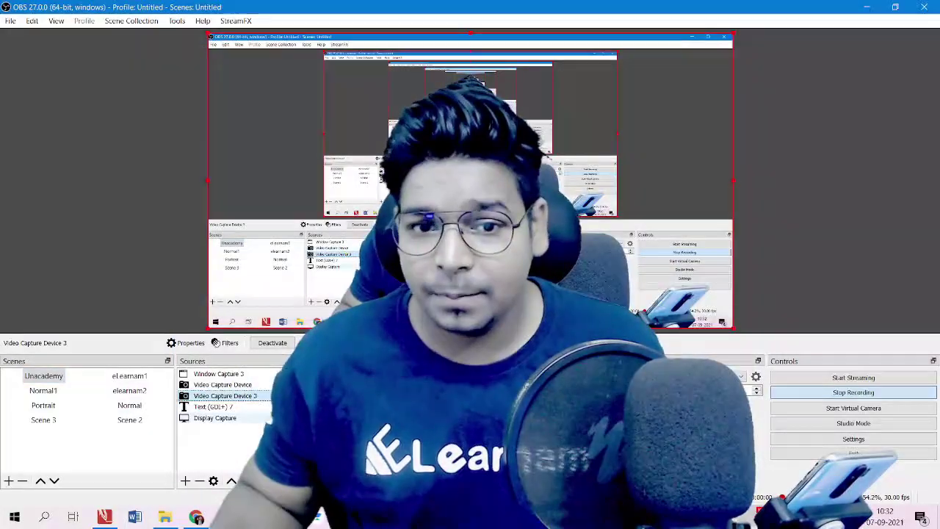
# Step: Open the filters of the Video Capture Device 3 source
pyautogui.rightClick(253, 397)
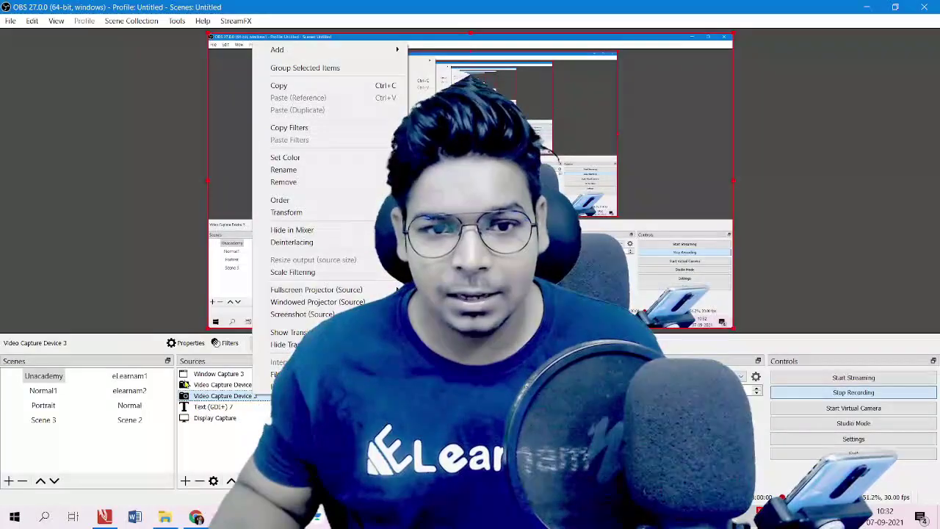
pyautogui.click(265, 441)
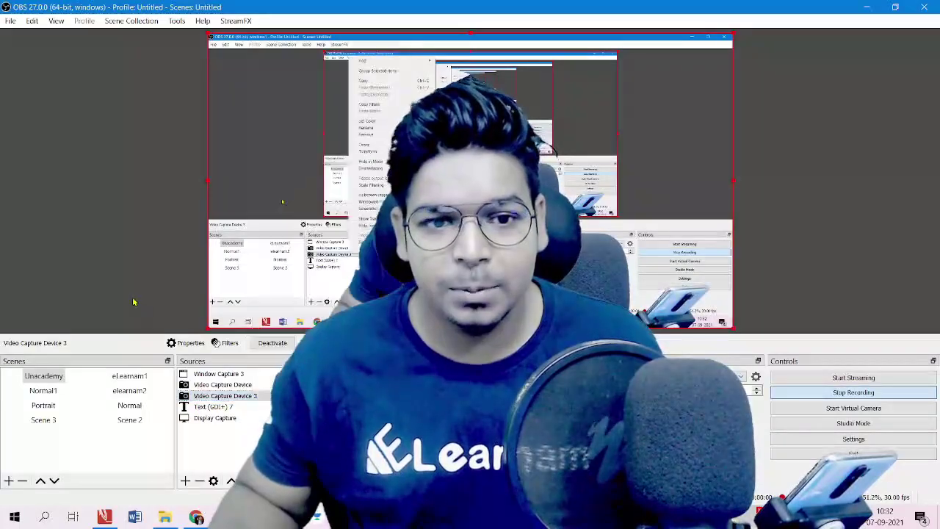
pyautogui.click(241, 398)
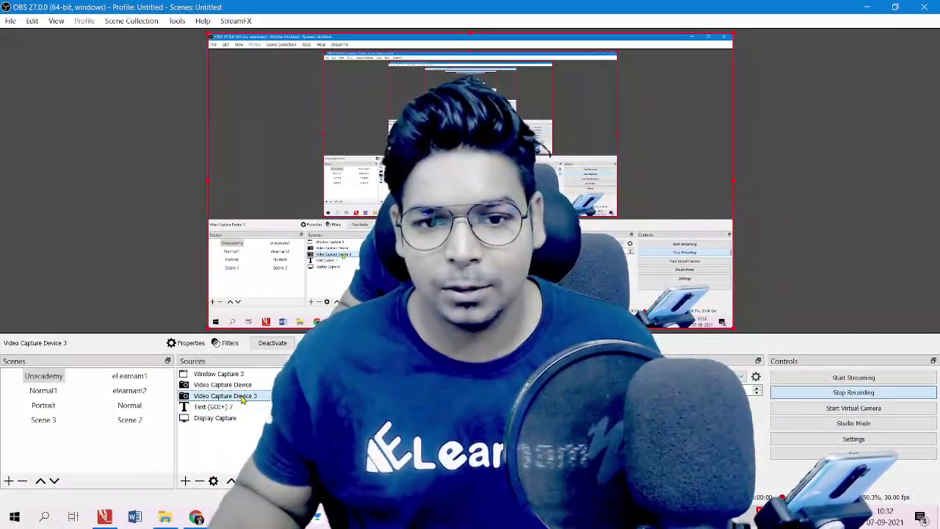
pyautogui.rightClick(243, 399)
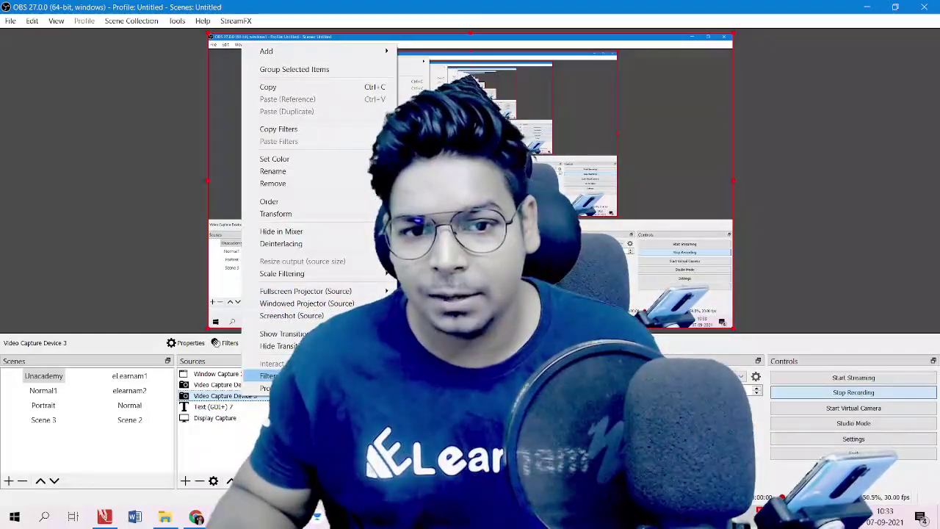
pyautogui.click(271, 376)
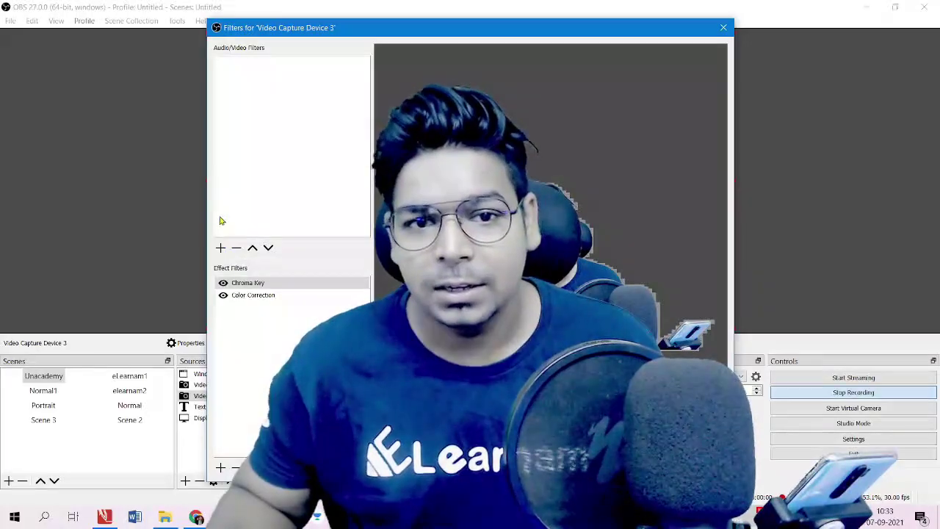
# Step: Add a Noise Suppression audio filter with its default name to Video Capture Device 3 and remove it again
pyautogui.click(221, 249)
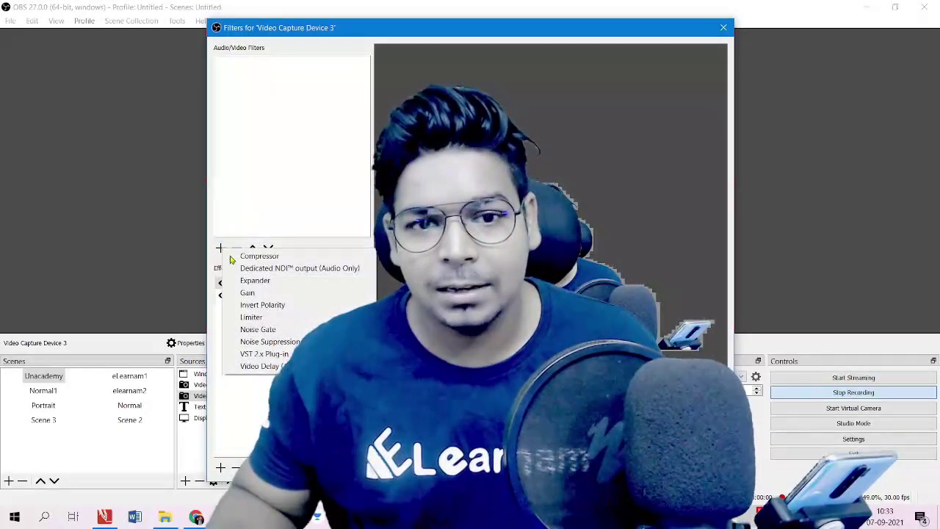
pyautogui.click(245, 110)
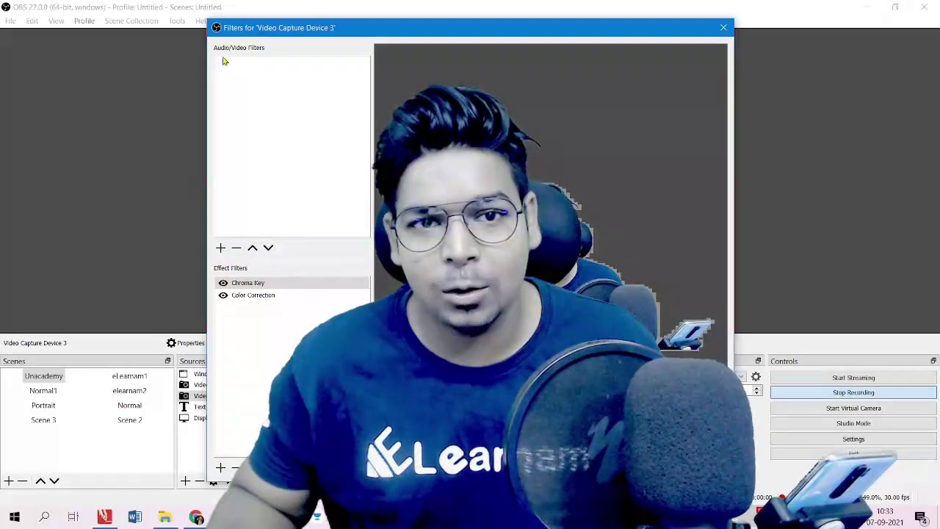
pyautogui.click(220, 250)
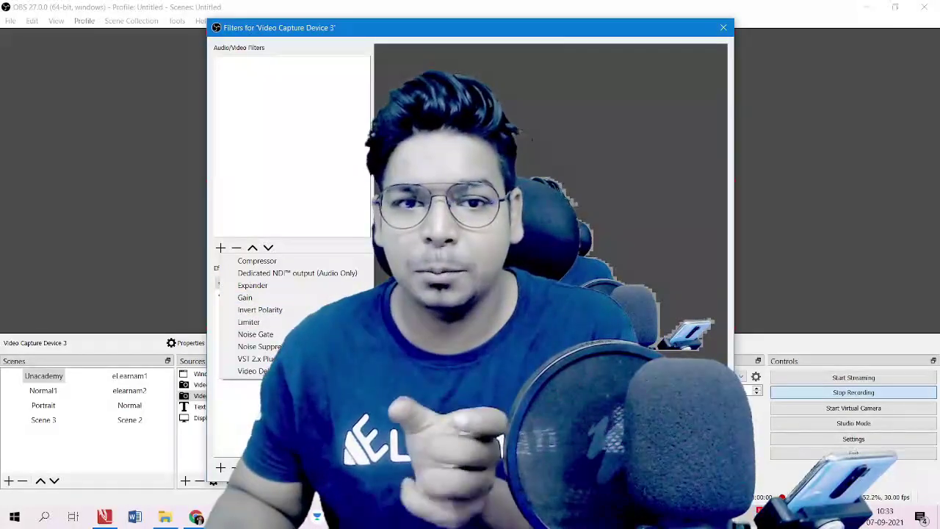
pyautogui.click(266, 346)
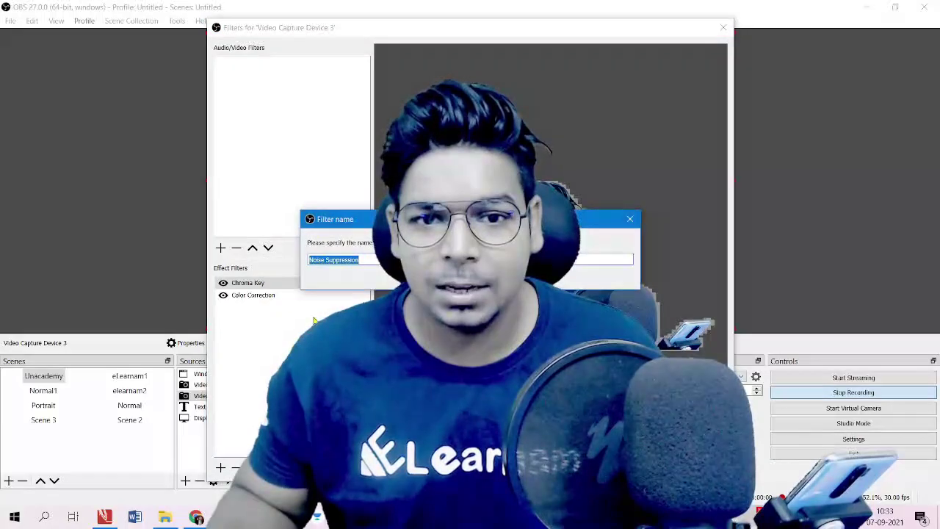
pyautogui.press('Return')
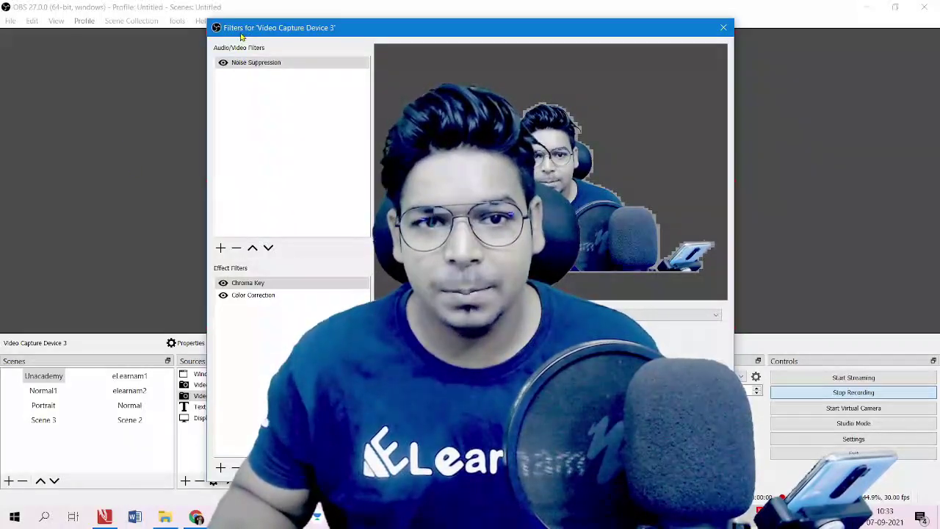
pyautogui.click(236, 249)
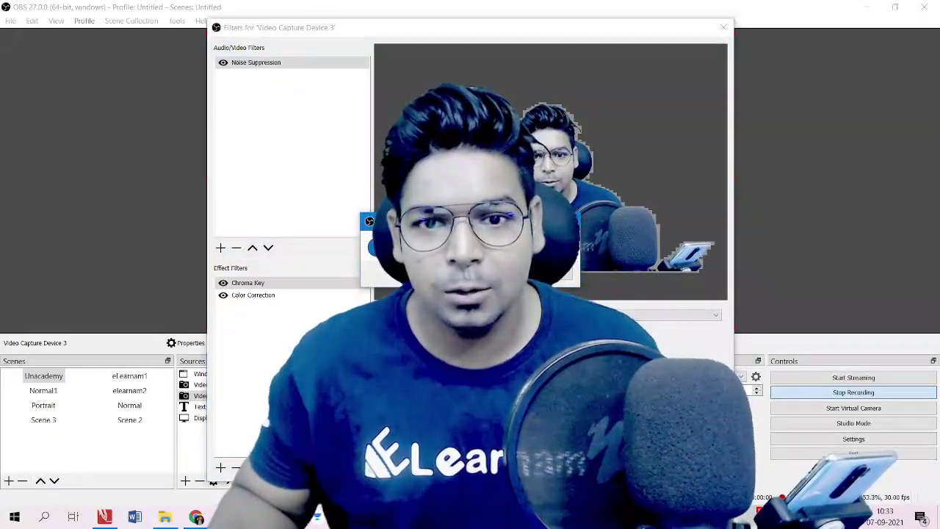
pyautogui.press('Return')
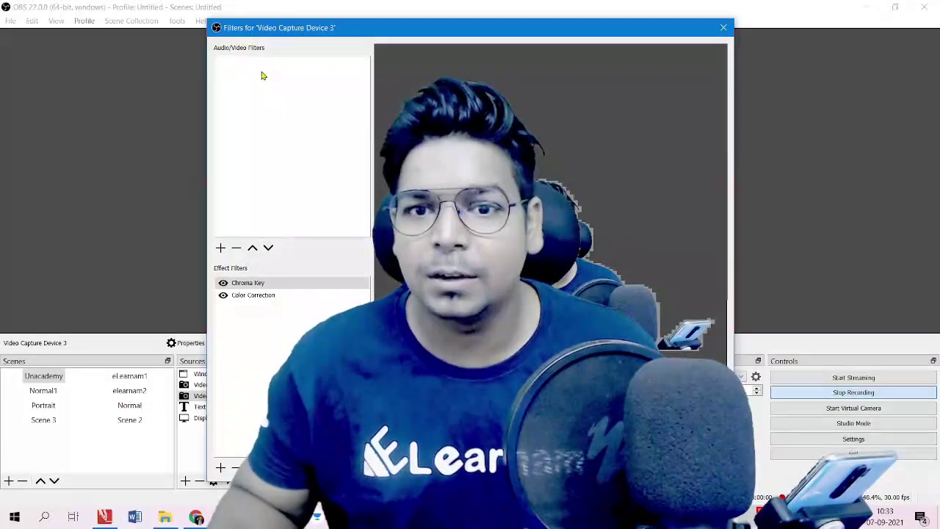
# Step: Select the Chroma Key effect filter of Video Capture Device 3
pyautogui.click(248, 284)
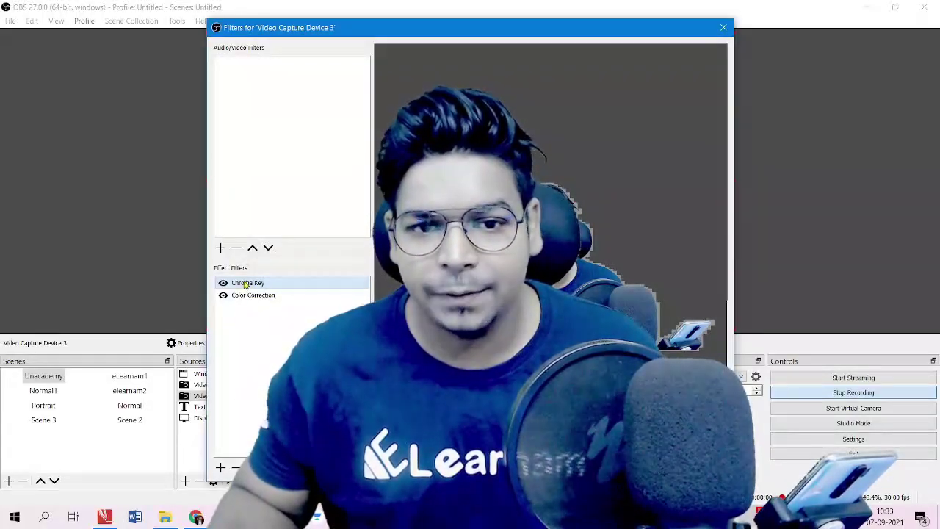